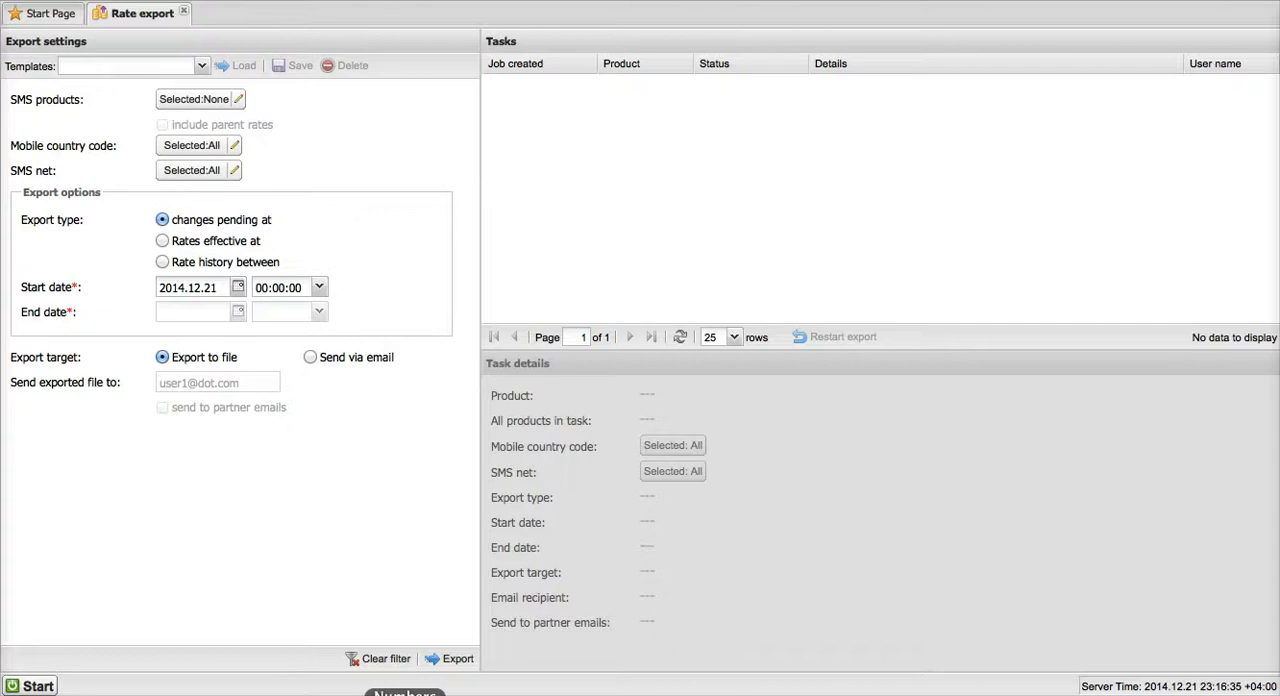
Switch to Numbers and examine the rate export template's logo, title and the carrier name, product name, currency and timezone placeholders.
left_click(405, 694)
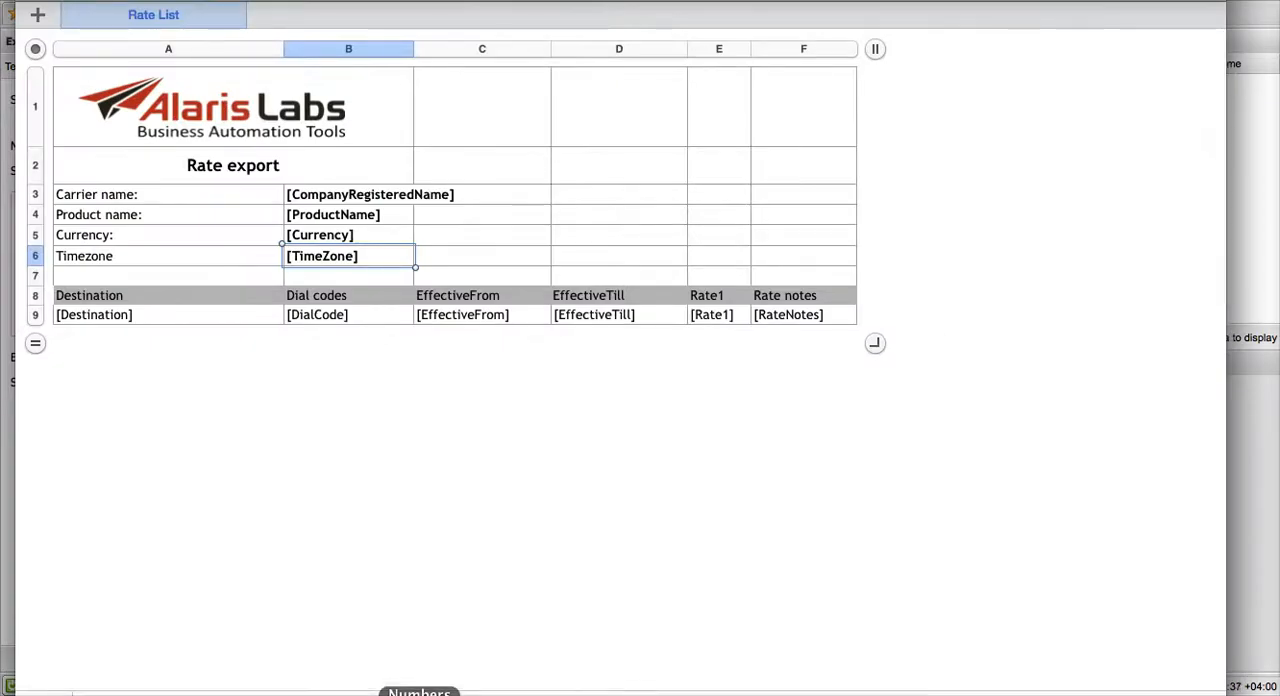
left_click(288, 139)
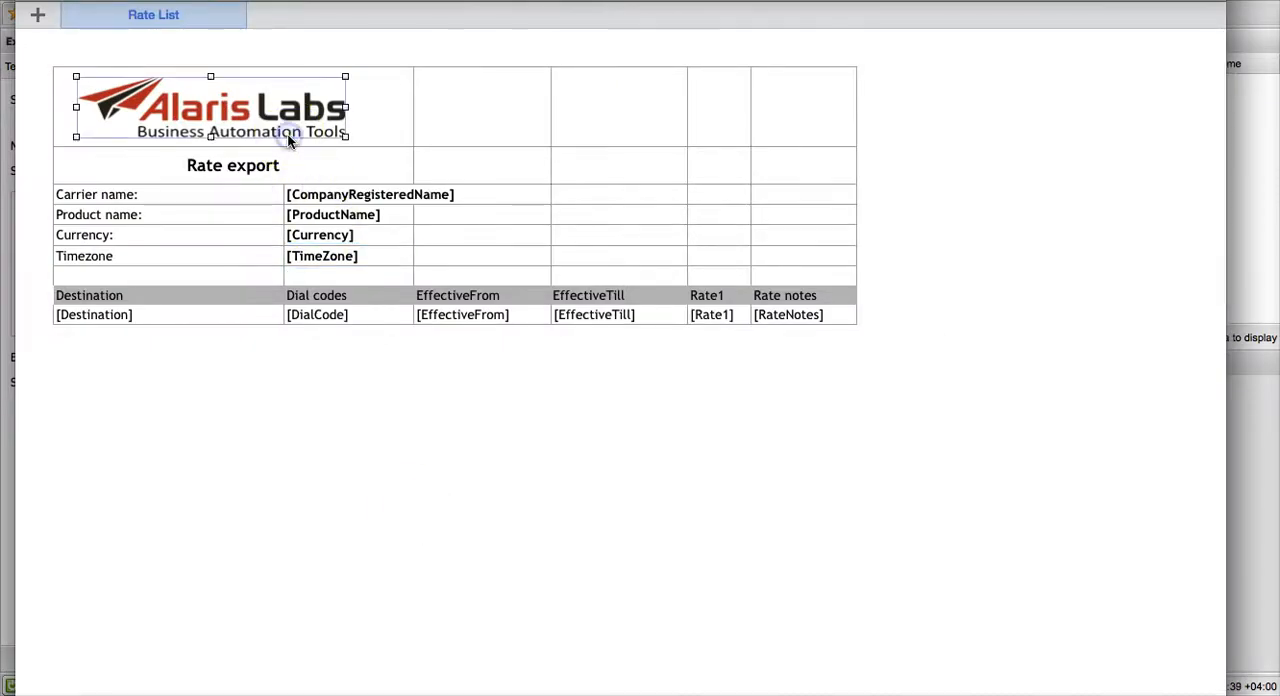
left_click(338, 140)
left_click(341, 162)
left_click(340, 195)
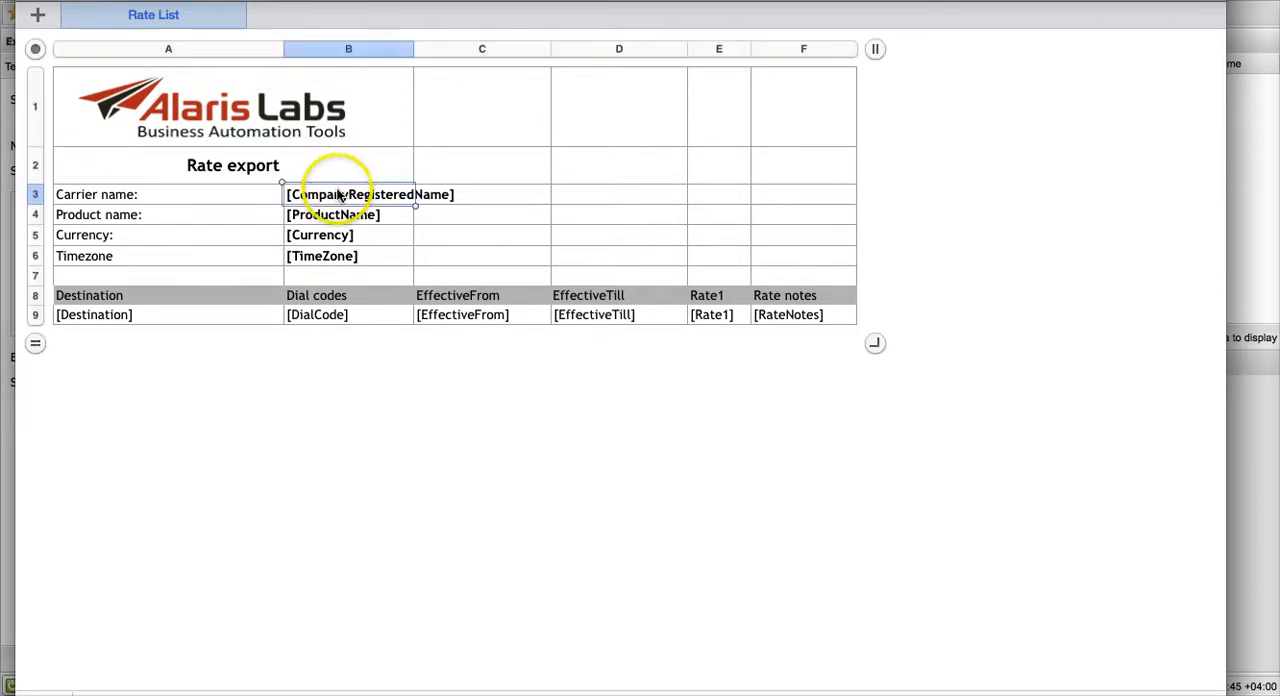
left_click(334, 215)
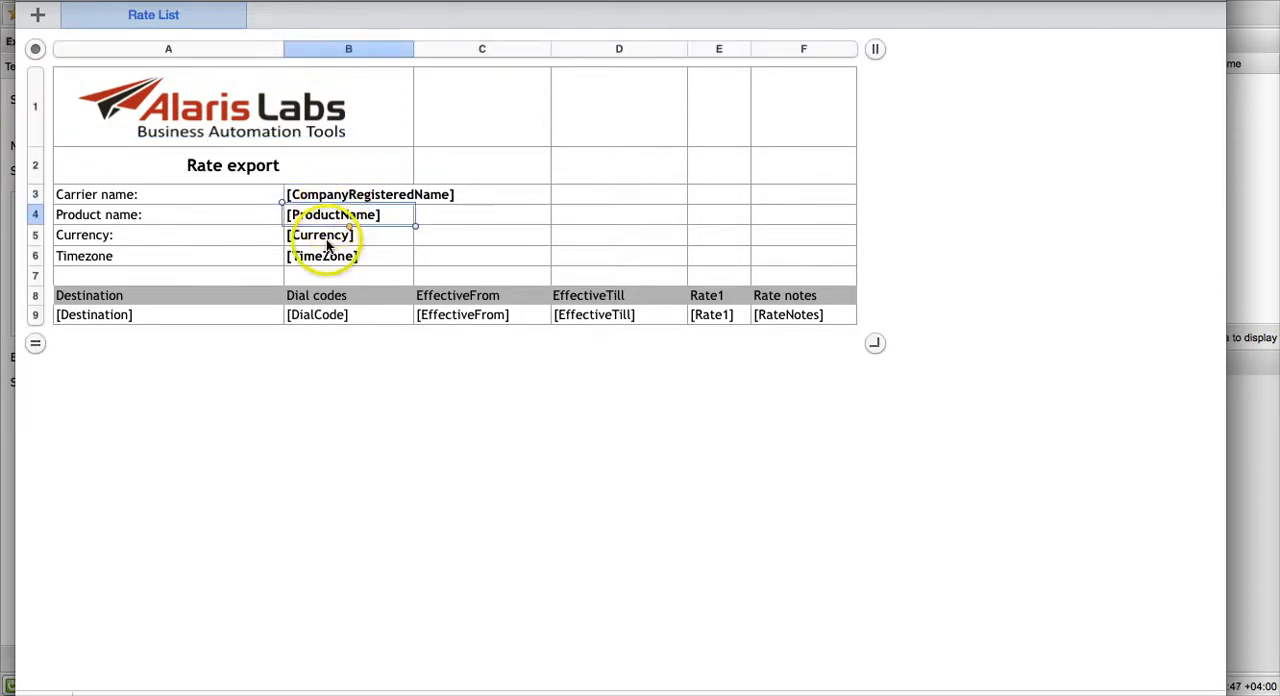
left_click(327, 240)
left_click(327, 256)
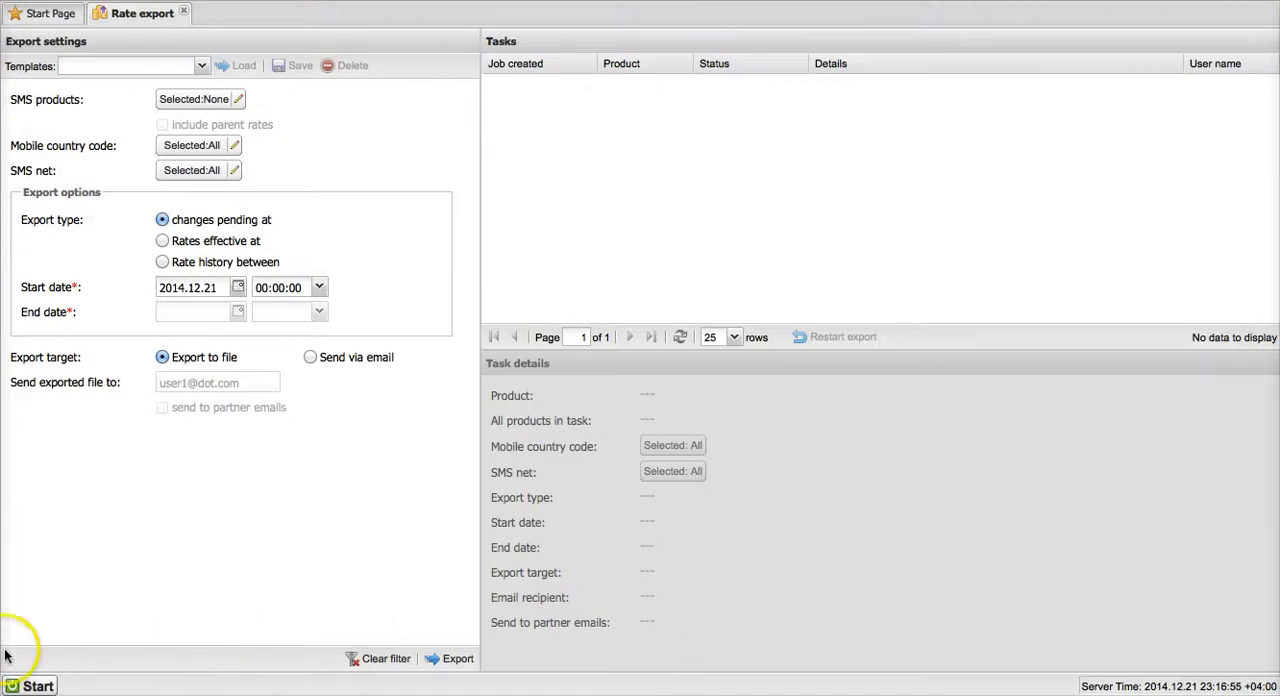
View the change form for the SMS rate export template in the system settings' template manager, and close the settings.
left_click(24, 684)
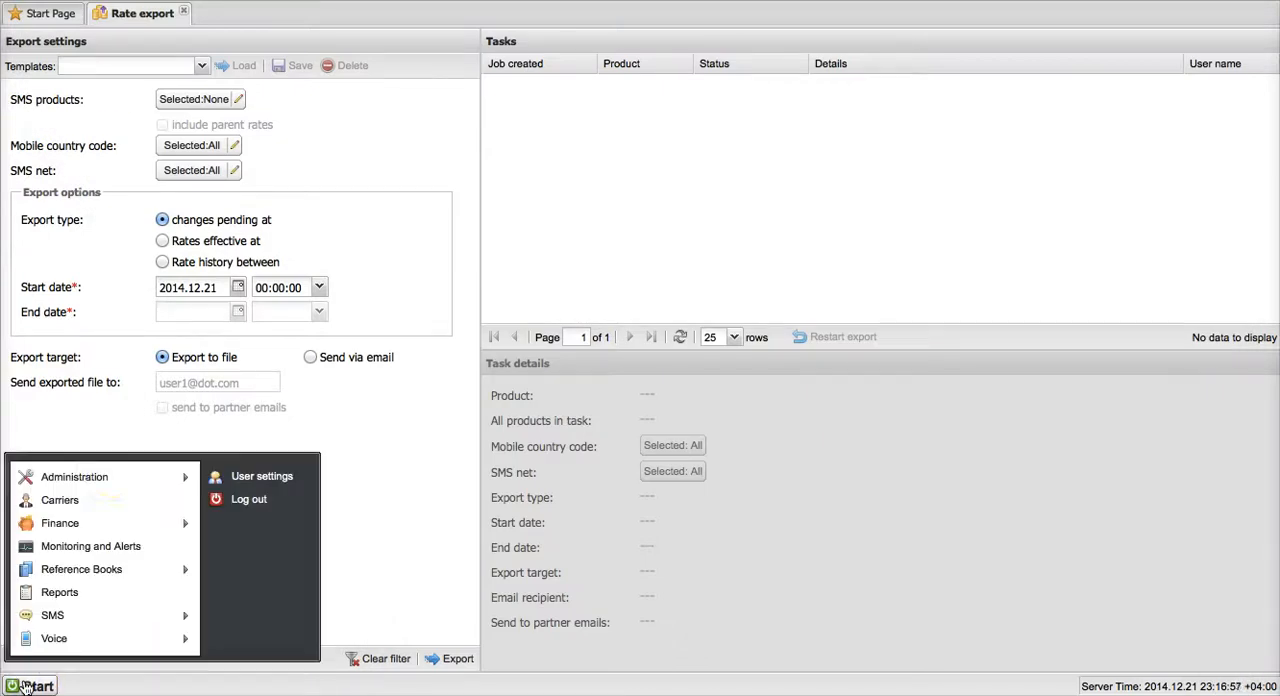
mouse_move(126, 480)
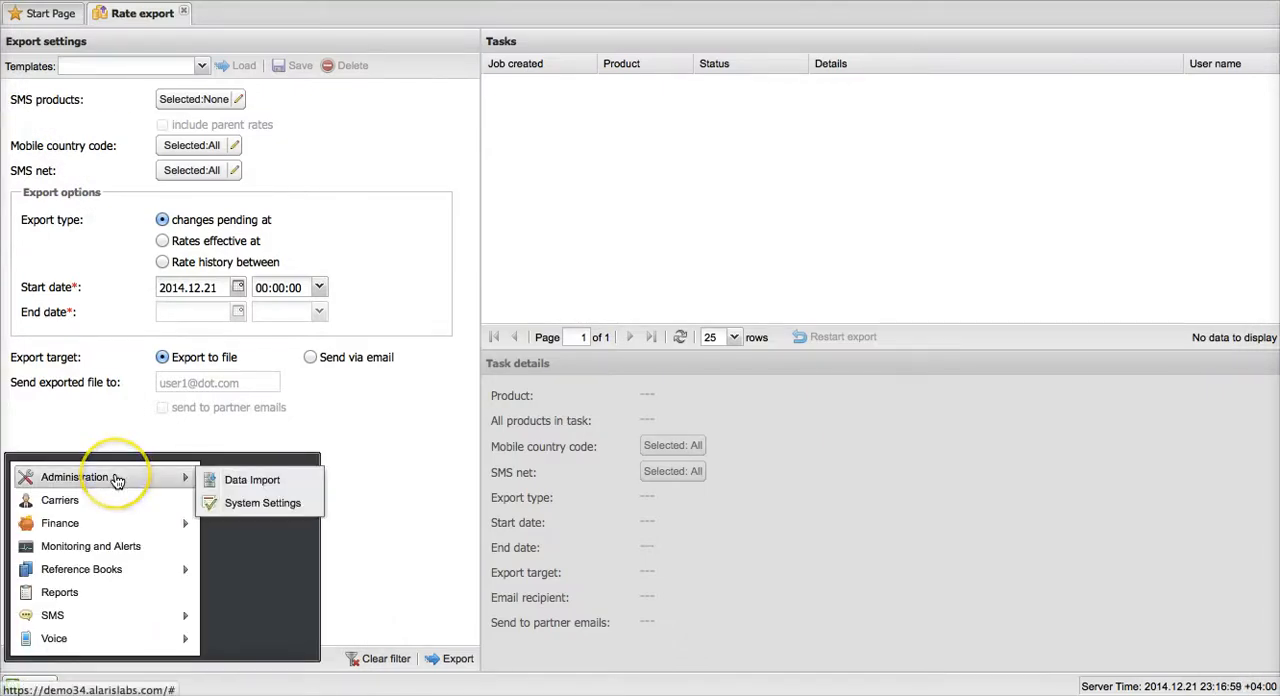
left_click(242, 505)
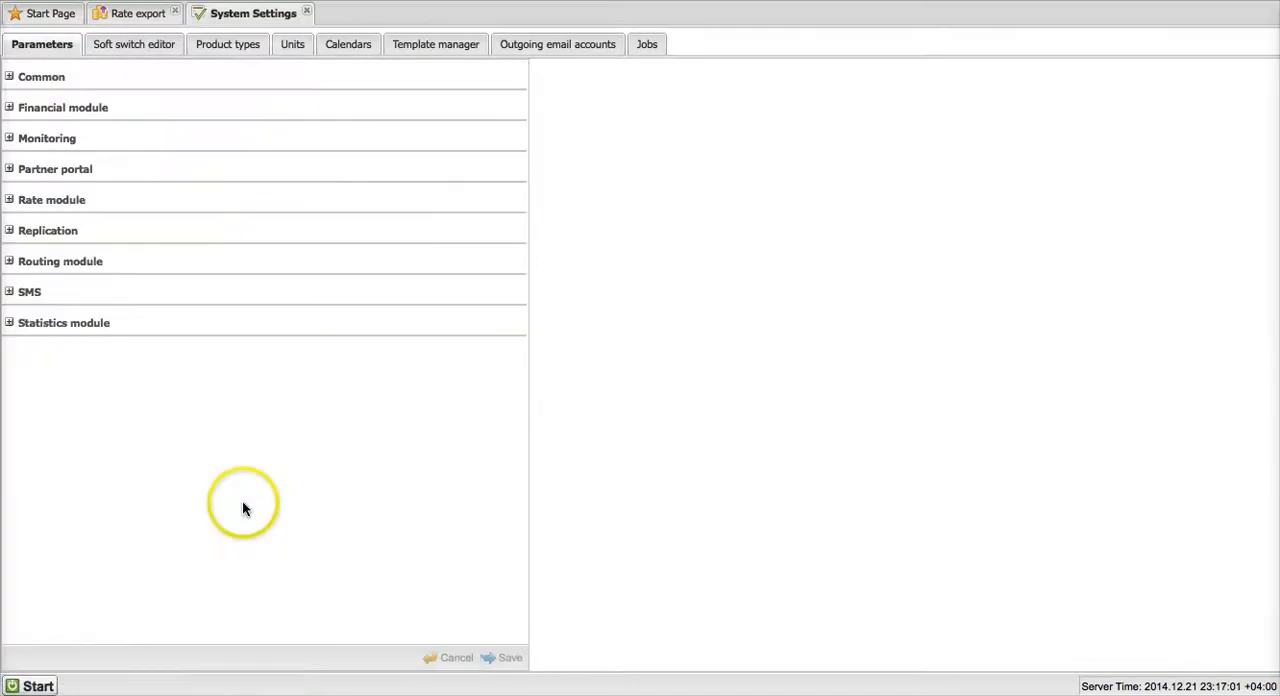
left_click(422, 52)
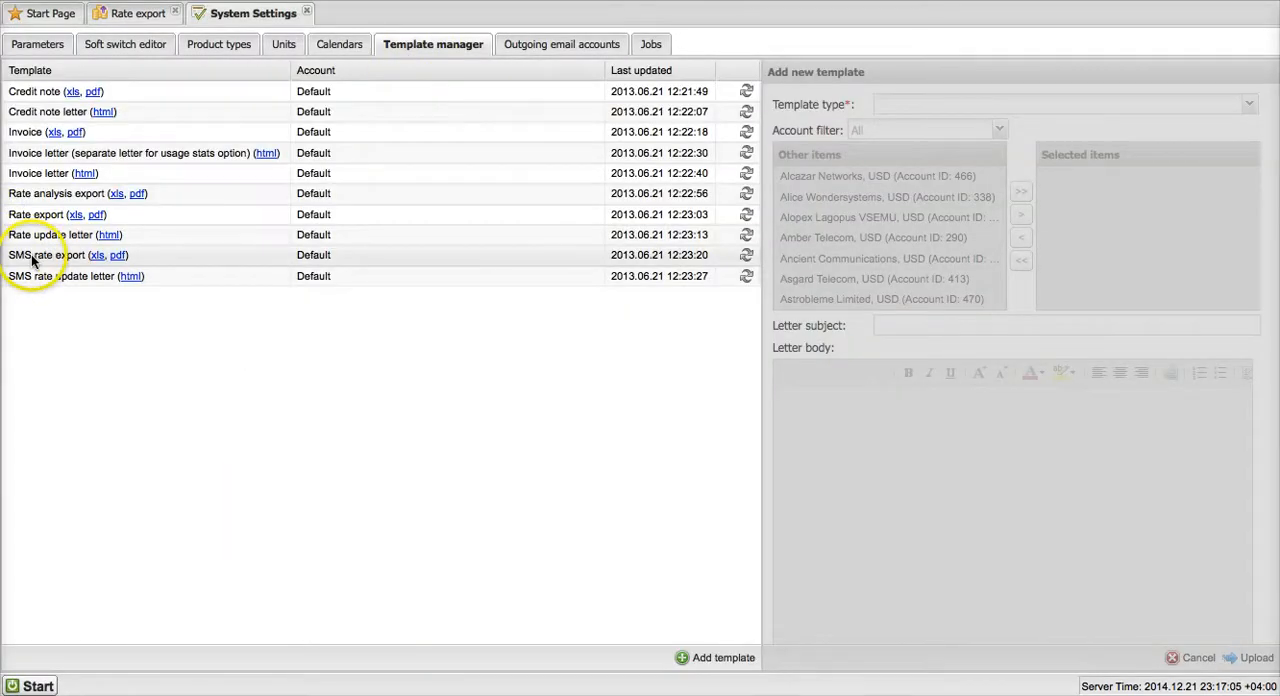
left_click(747, 258)
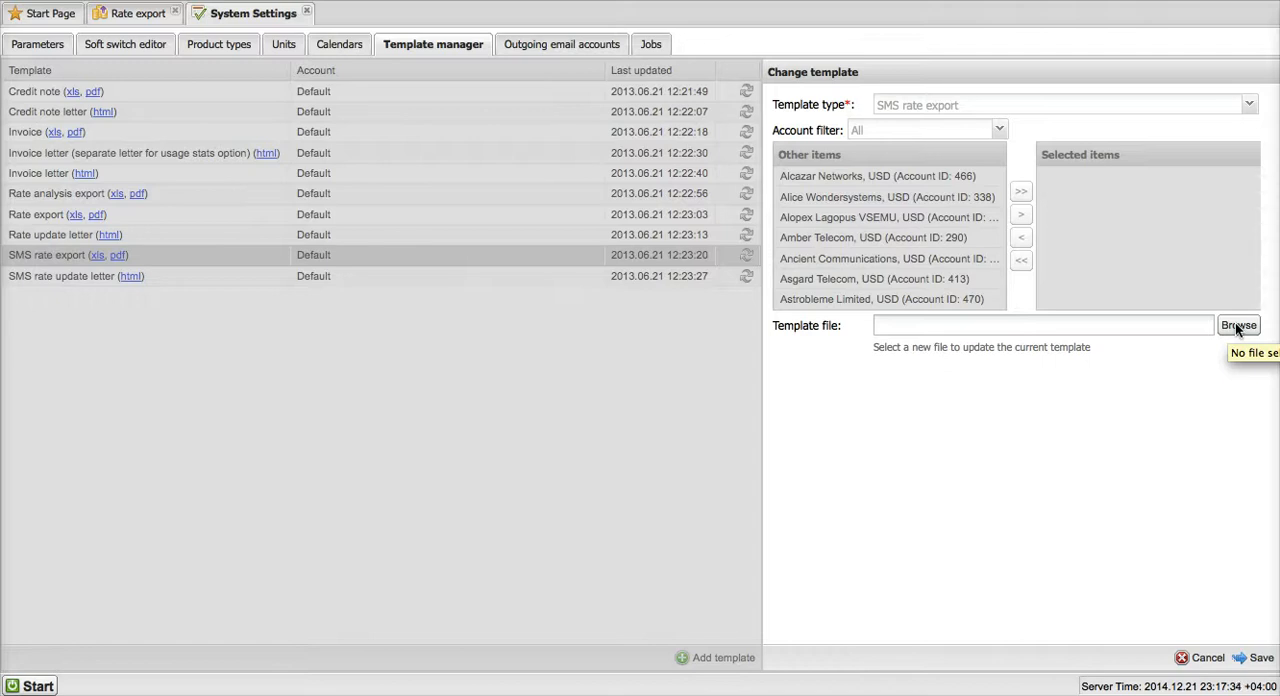
left_click(307, 13)
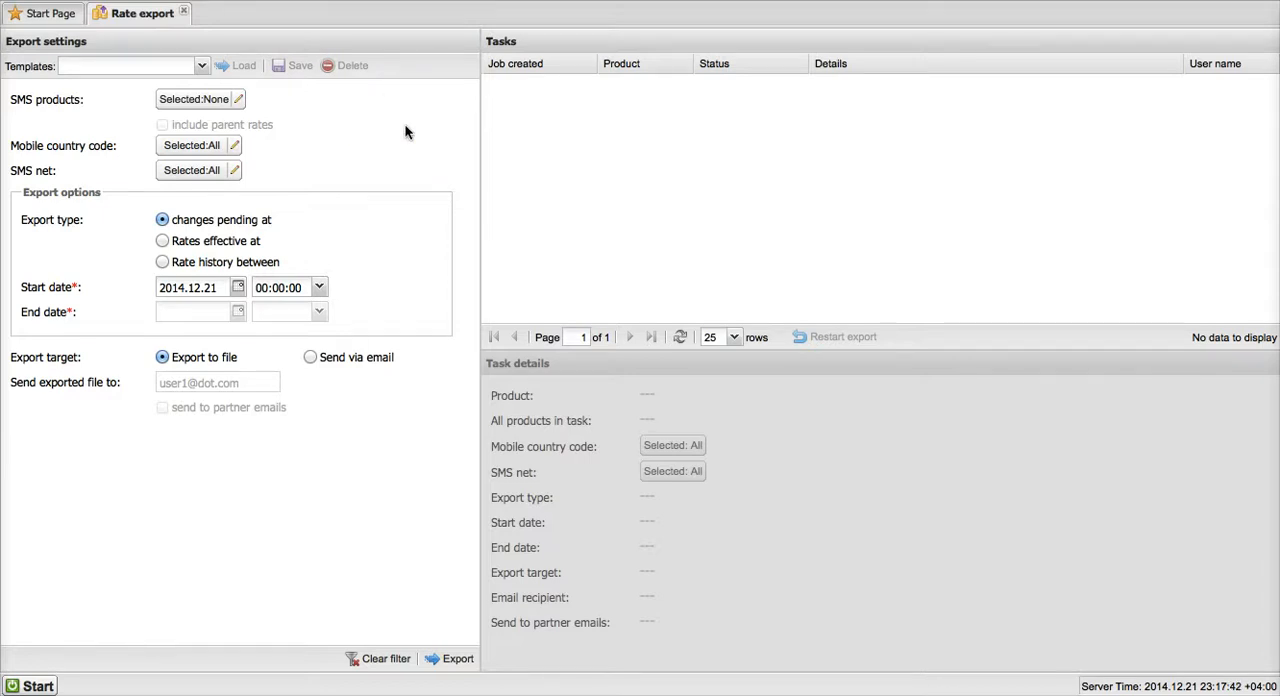
Select the SMS products from SMS Carrier 09 - Wholesale (EUR) - Vendor through SMS Carrier 13 - Wholesale (EUR) - Client for export.
left_click(240, 100)
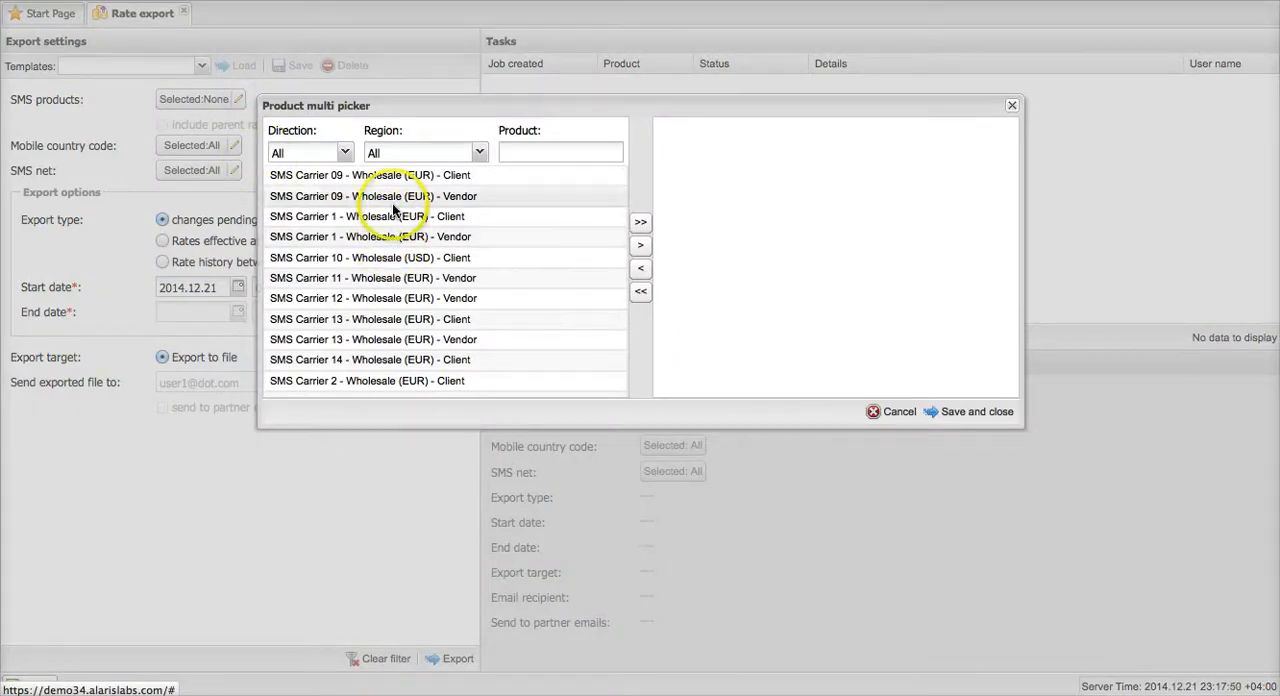
left_click(362, 194)
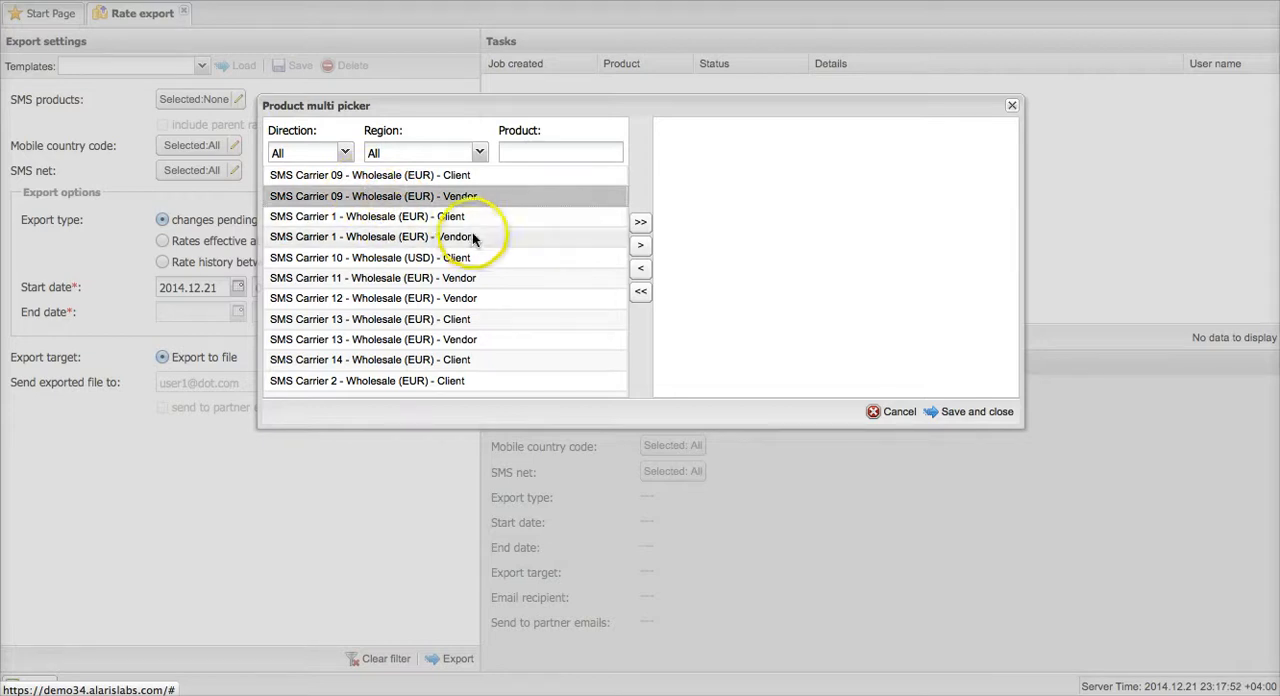
left_click(390, 322, "shift")
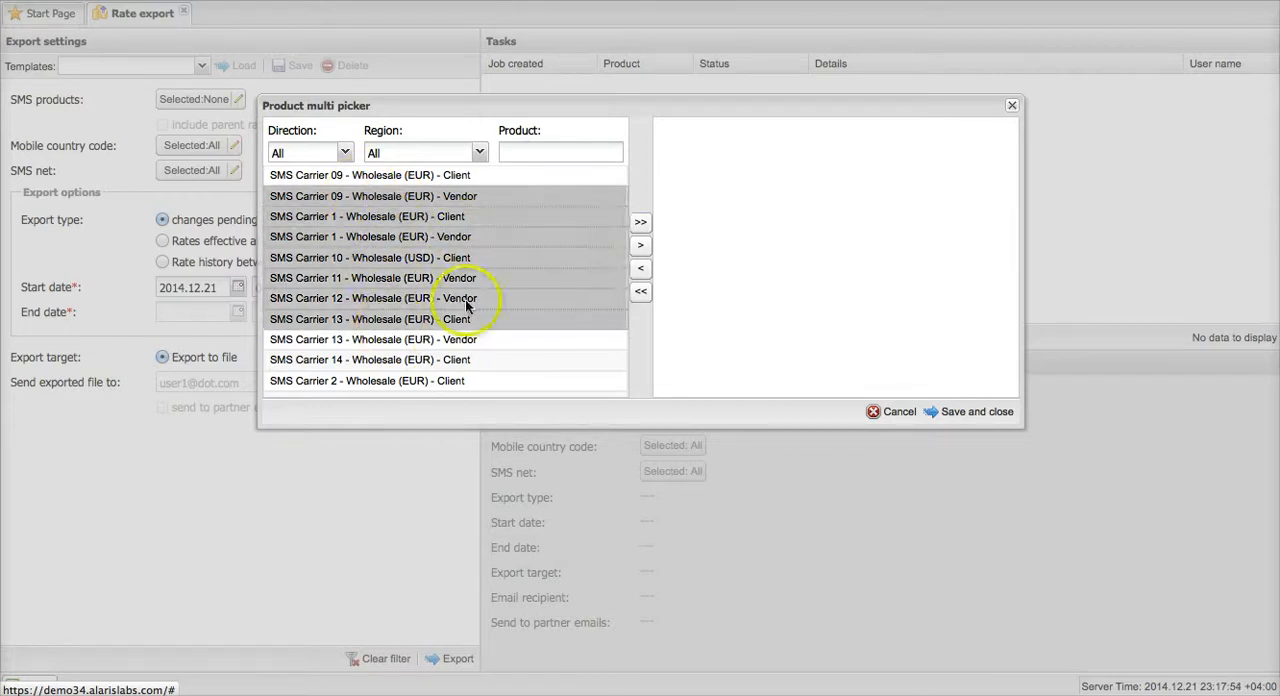
left_click(641, 246)
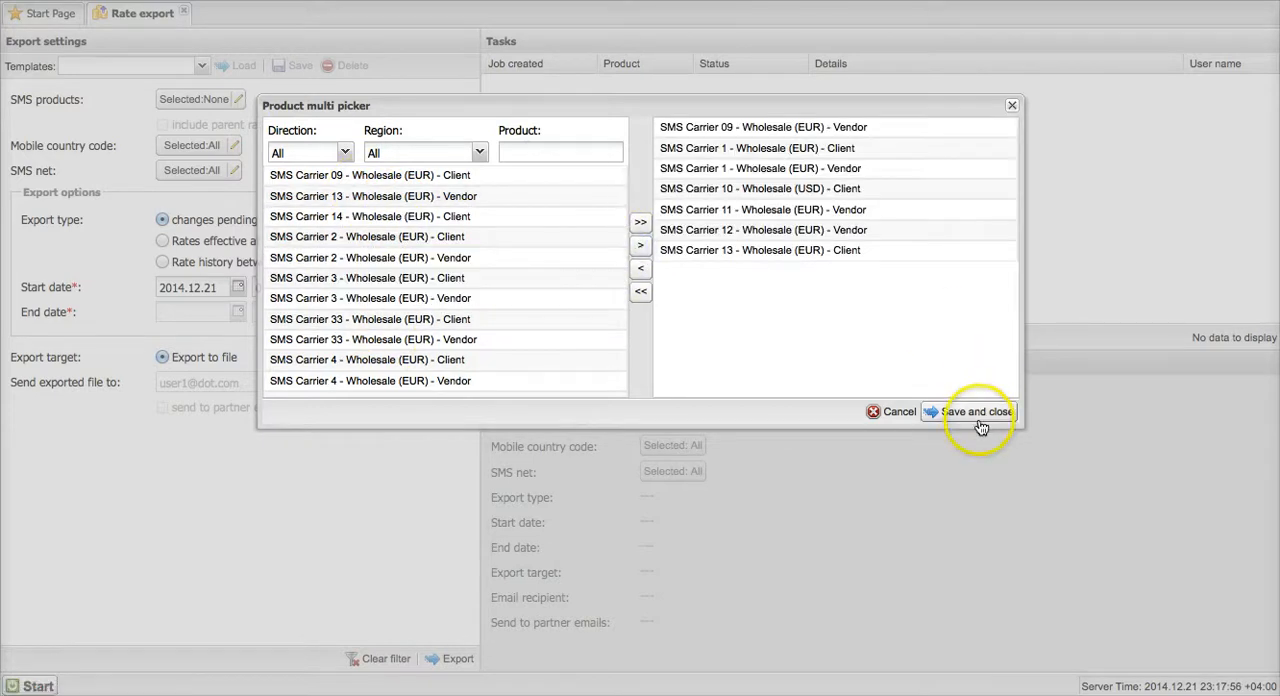
left_click(972, 412)
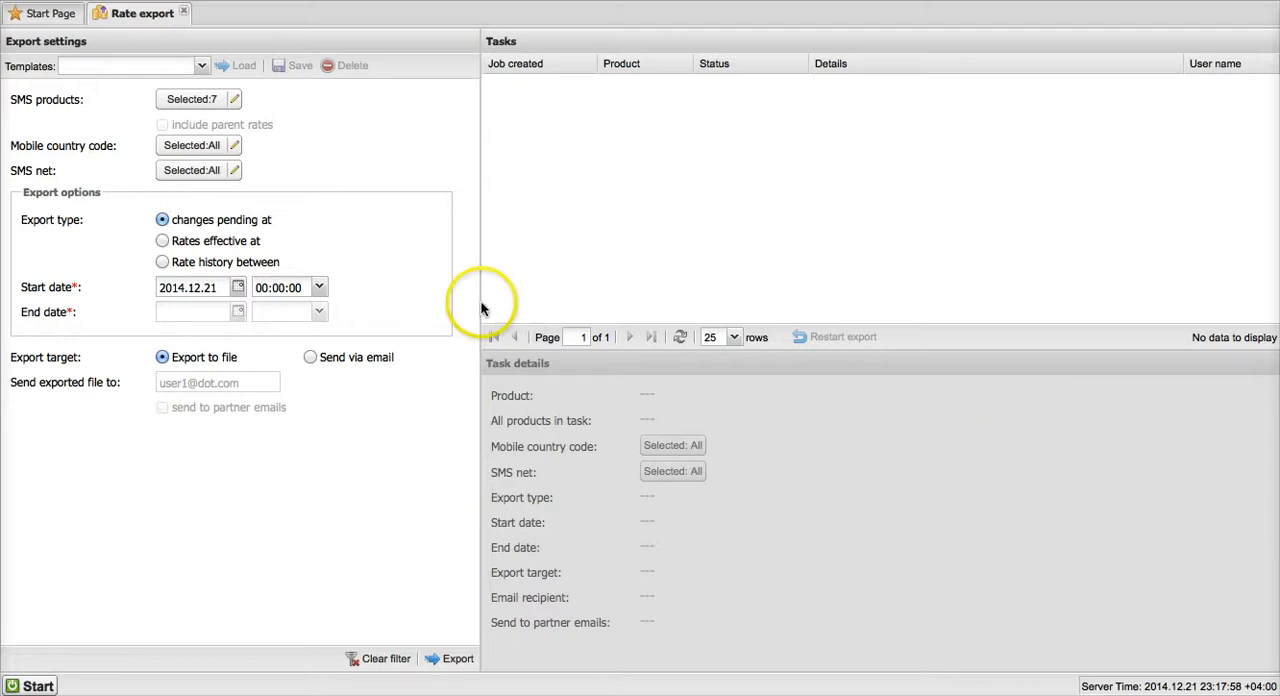
View the available mobile country codes and SMS nets, leaving each picker without making a selection.
left_click(340, 143)
left_click(235, 146)
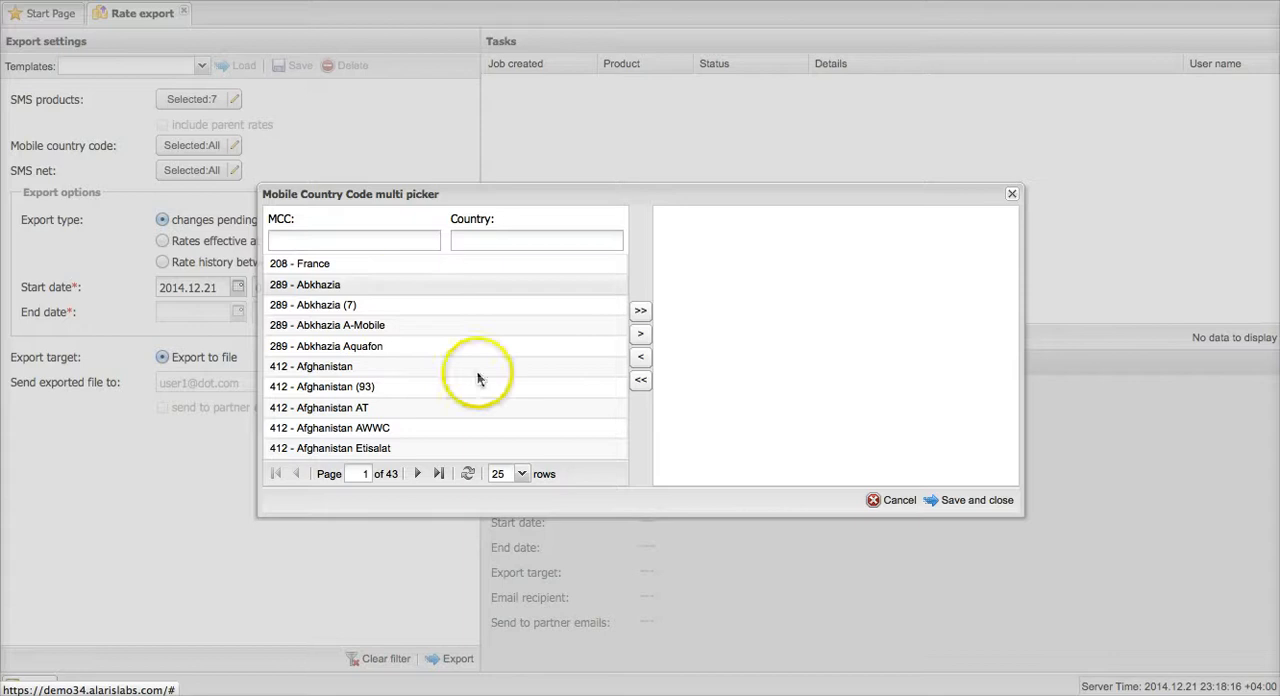
left_click(895, 502)
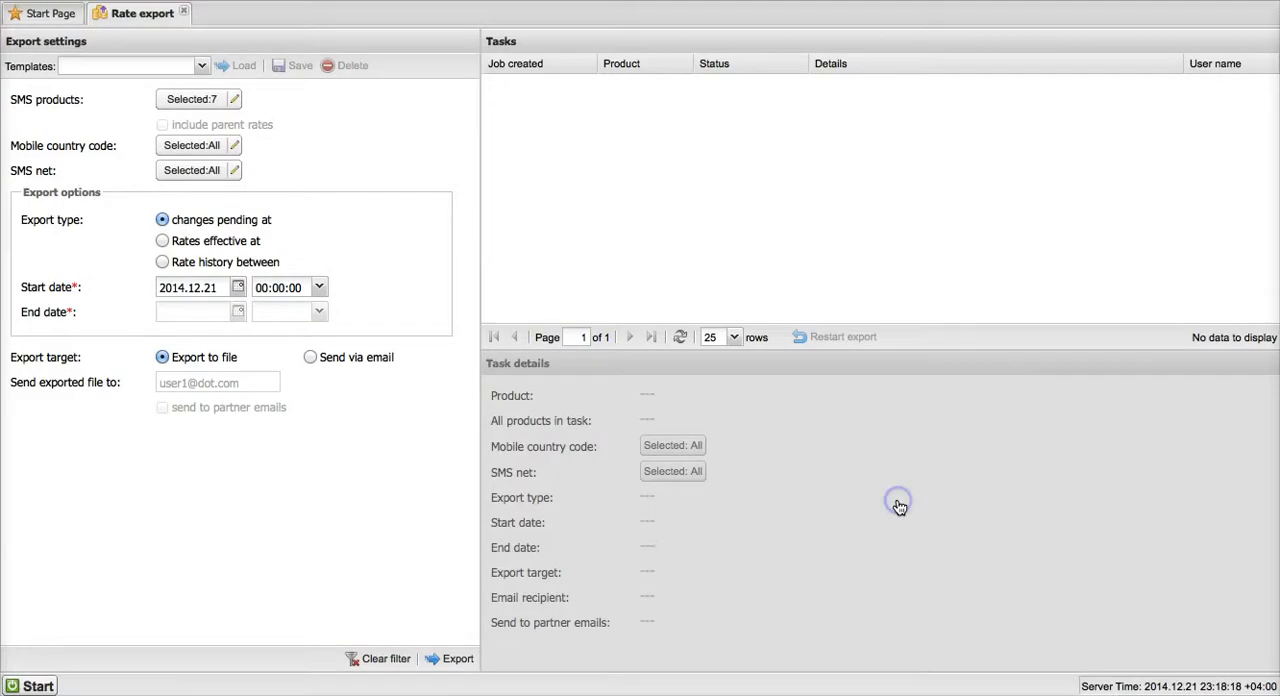
left_click(235, 172)
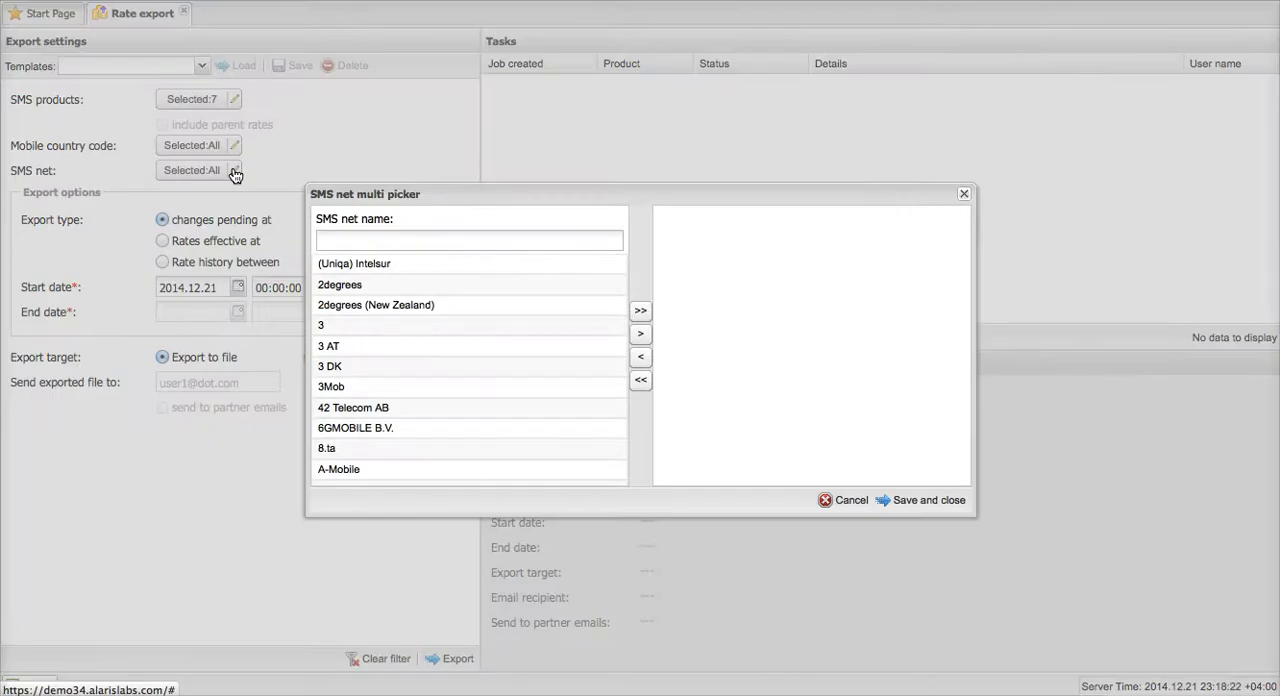
left_click(845, 500)
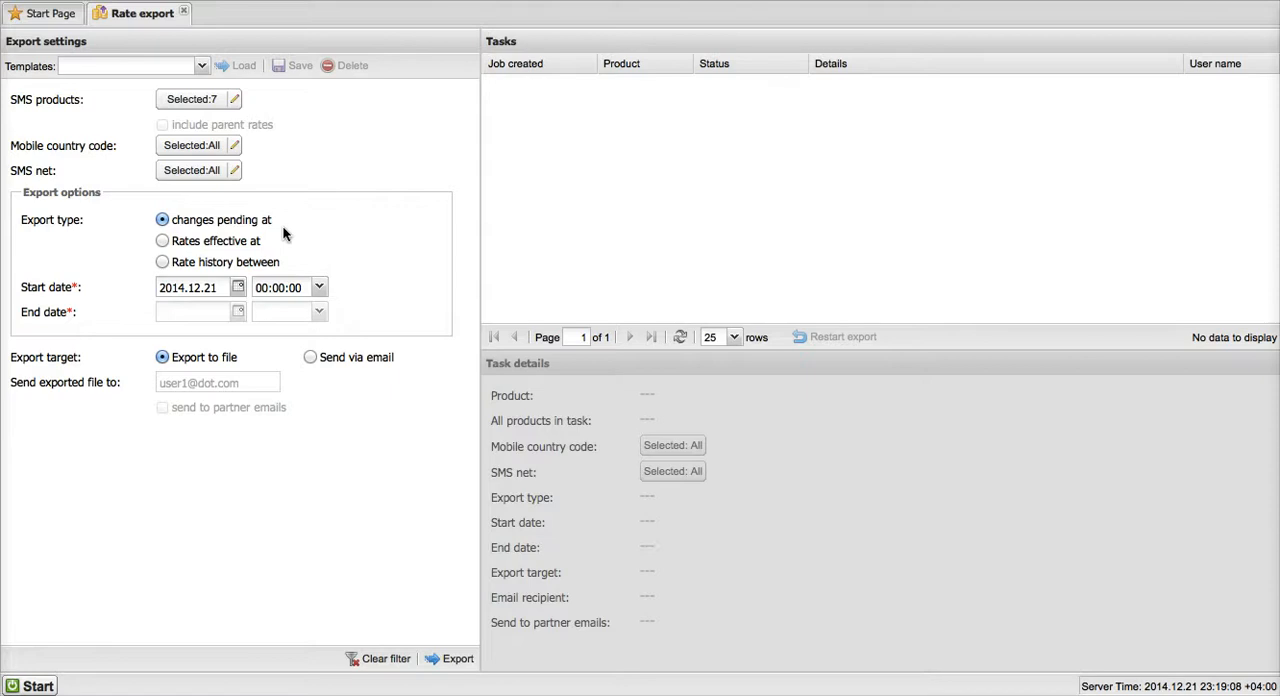
Try the export types Rates effective at and Rate history between, and return to changes pending at.
left_click(255, 243)
left_click(222, 262)
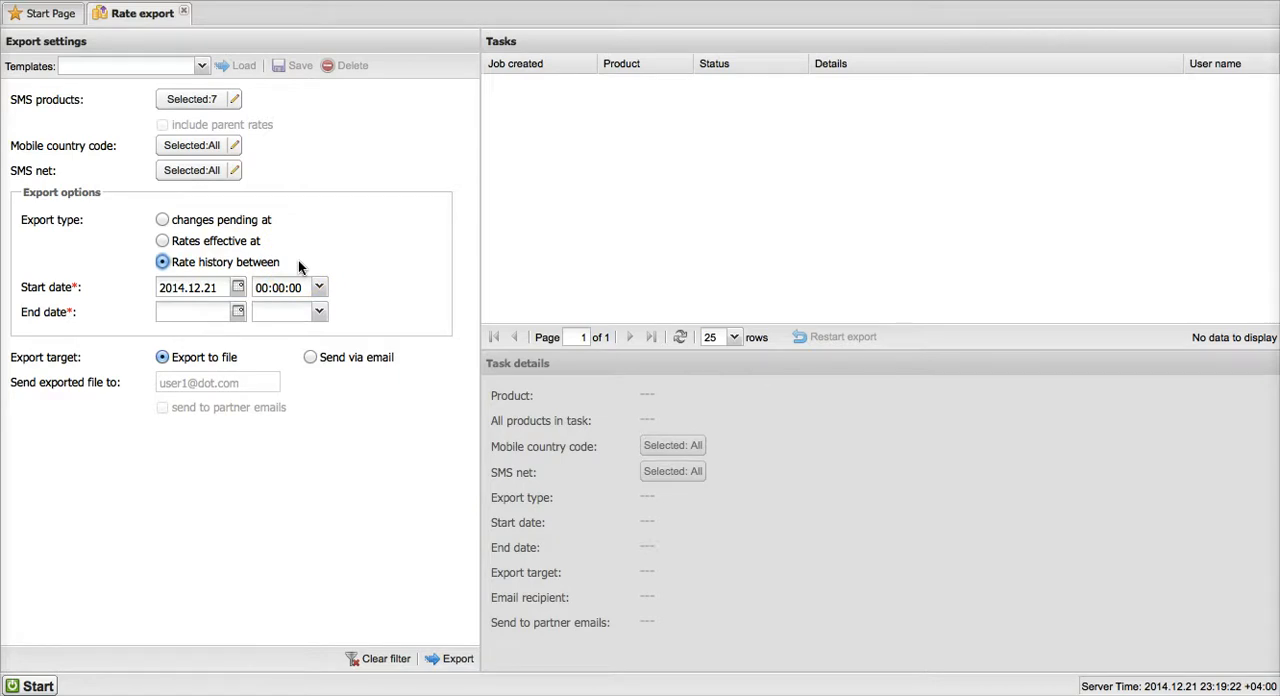
left_click(223, 258)
left_click(285, 263)
left_click(210, 219)
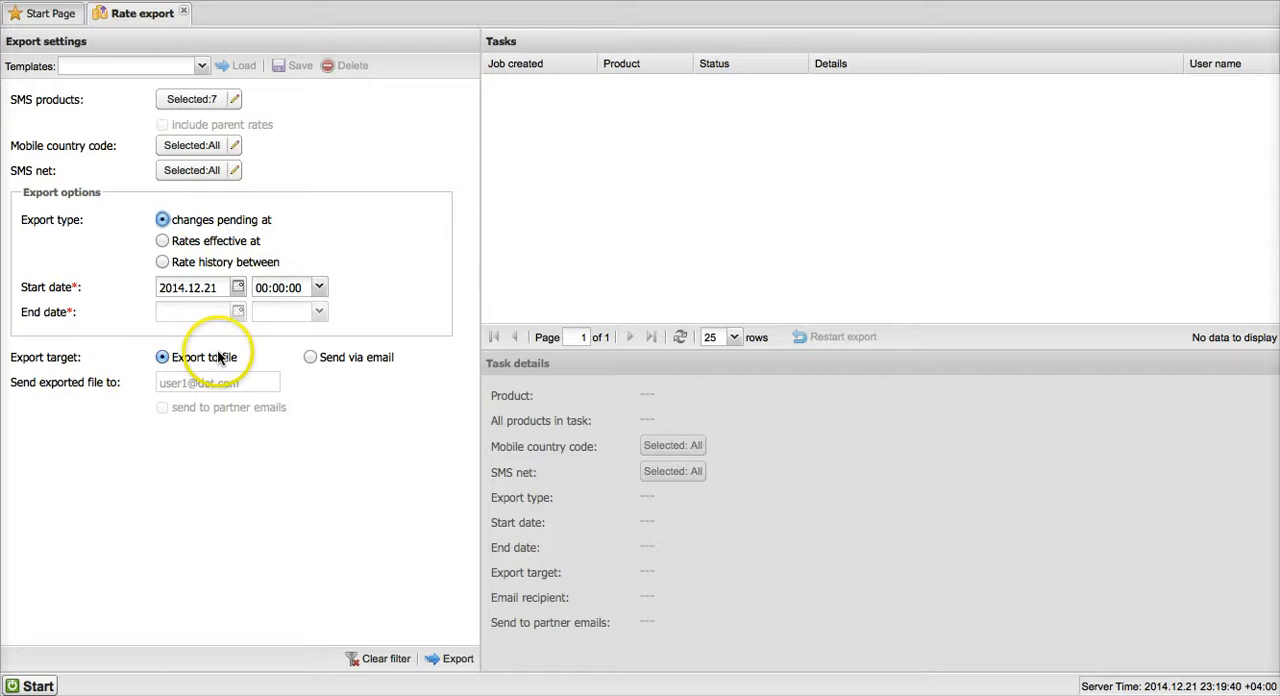
Set the export target to Send via email and enable sending to partner emails, keeping the default recipient.
left_click(312, 360)
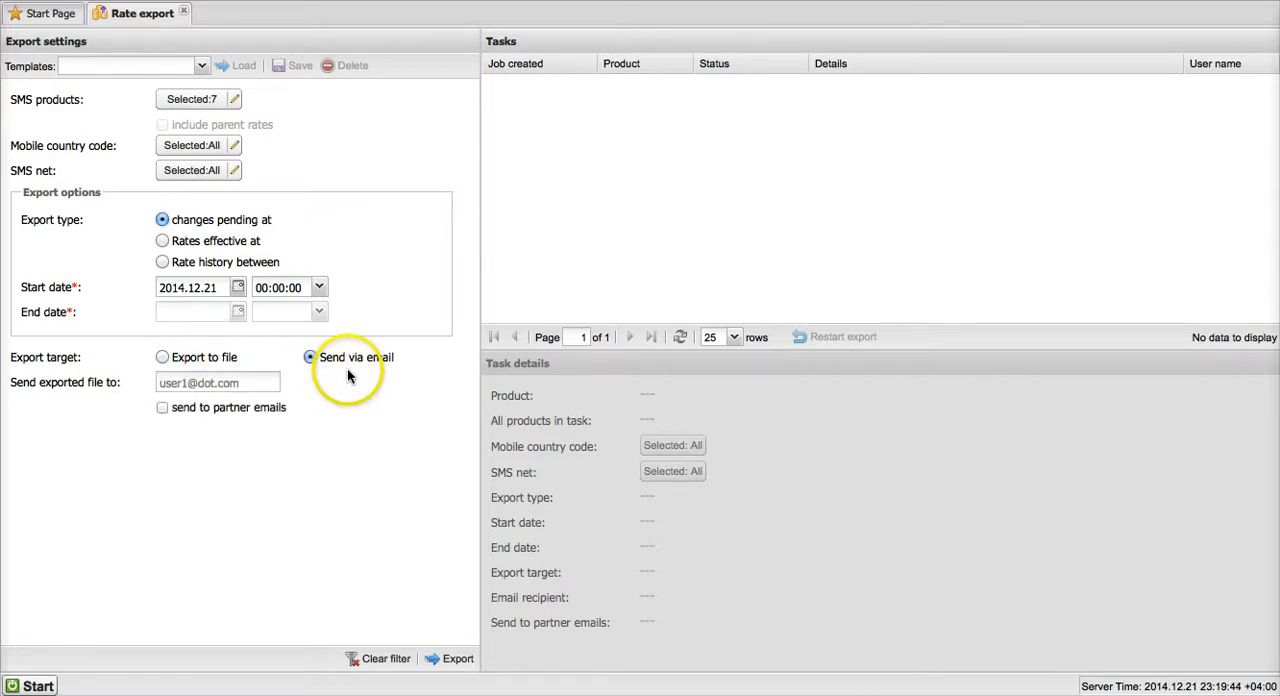
left_click(162, 409)
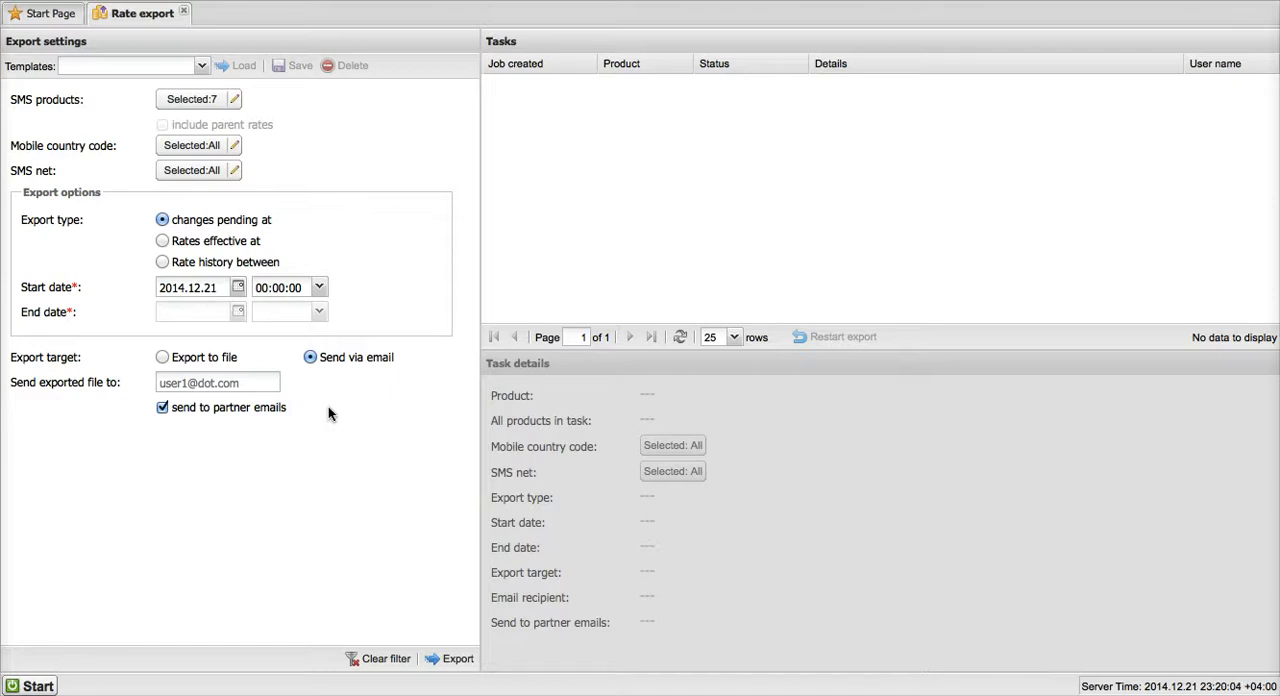
left_click(262, 387)
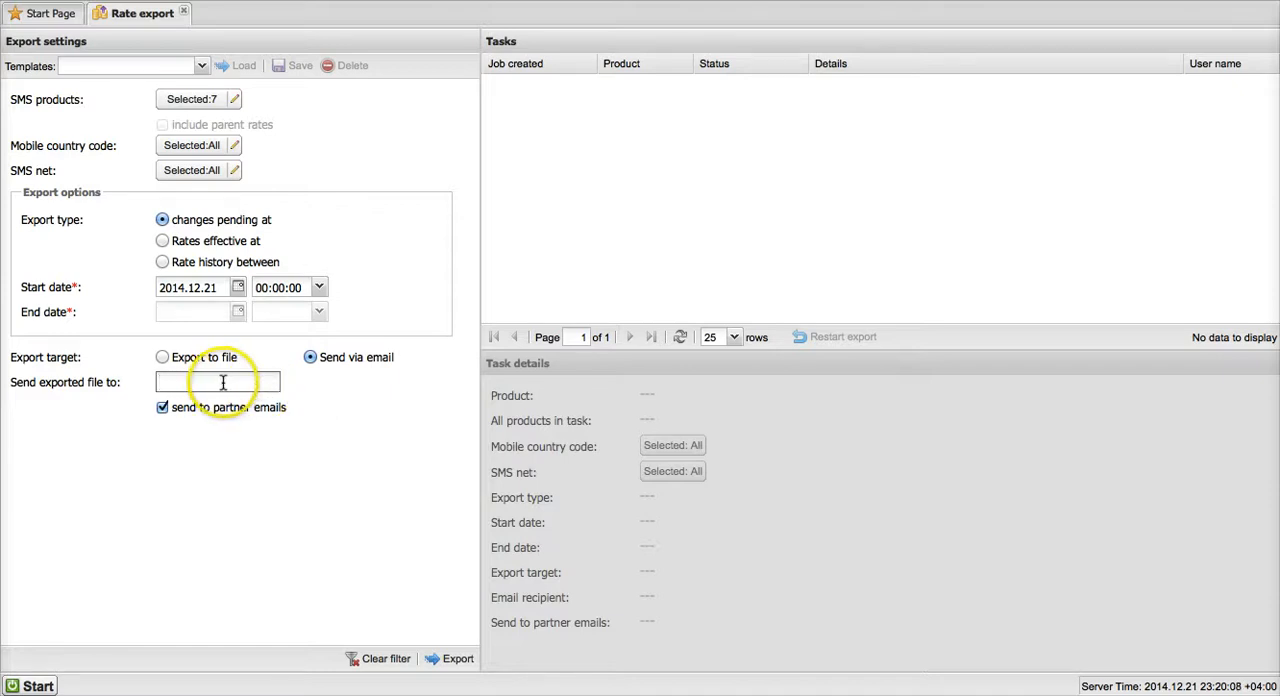
left_click(355, 427)
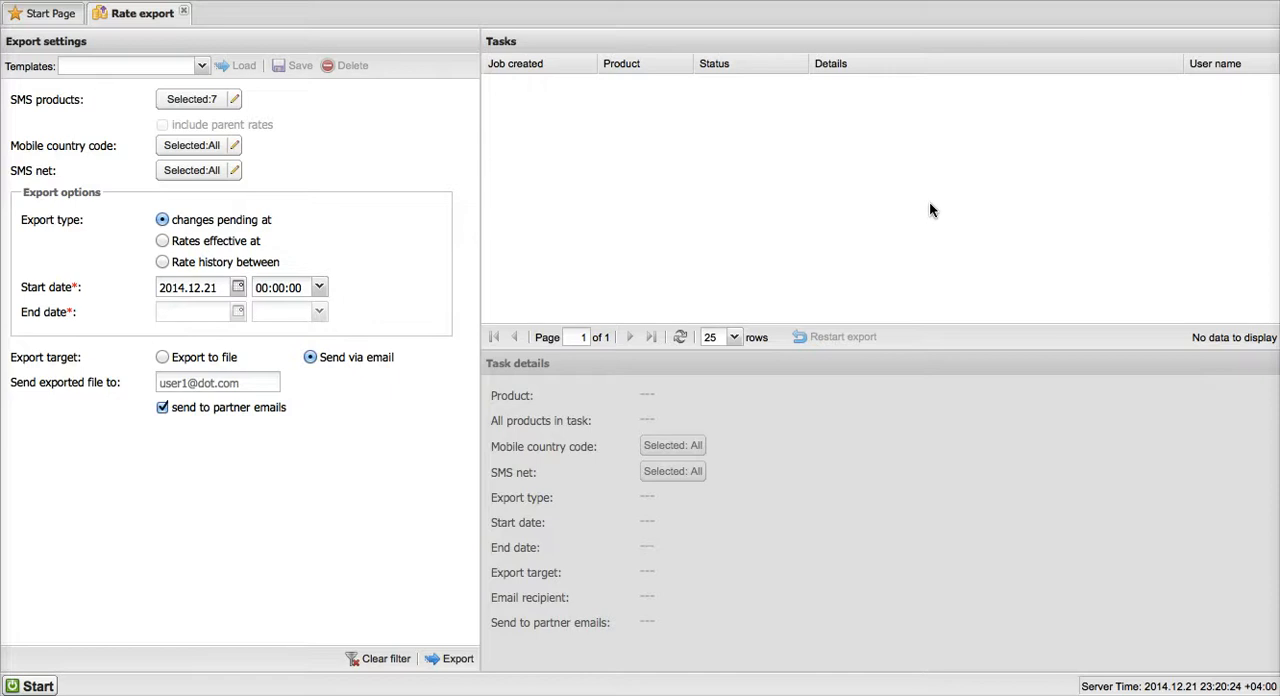
left_click(851, 246)
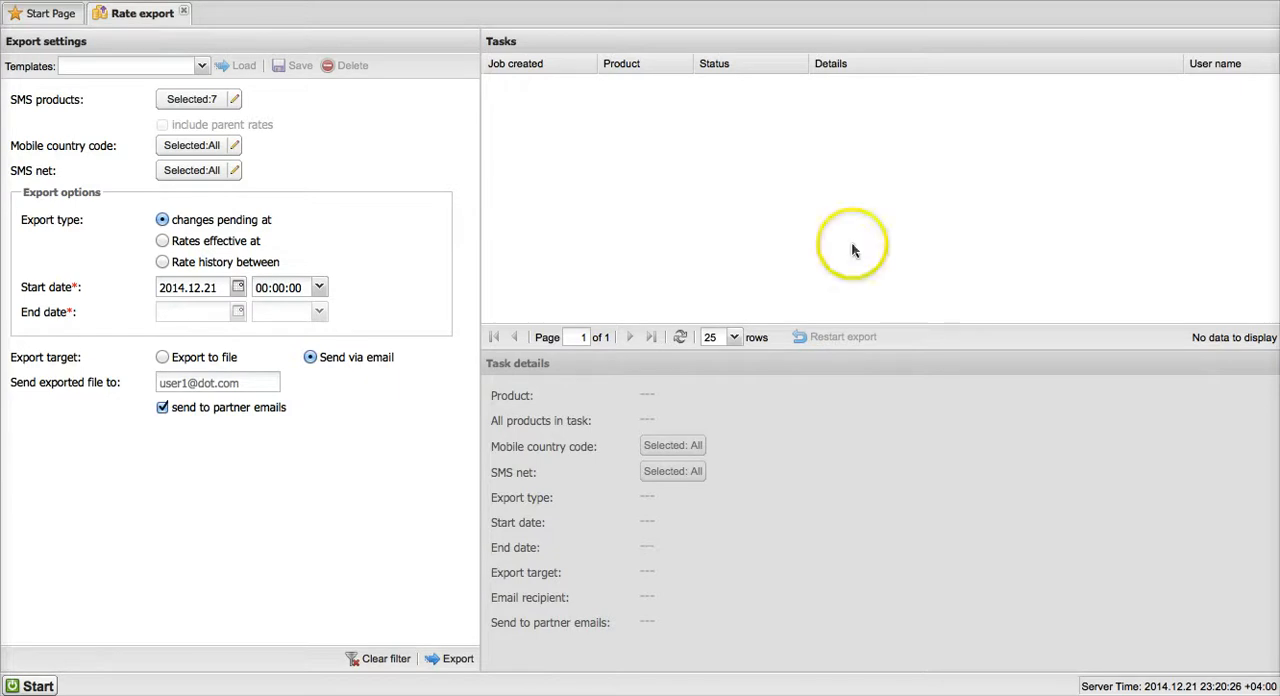